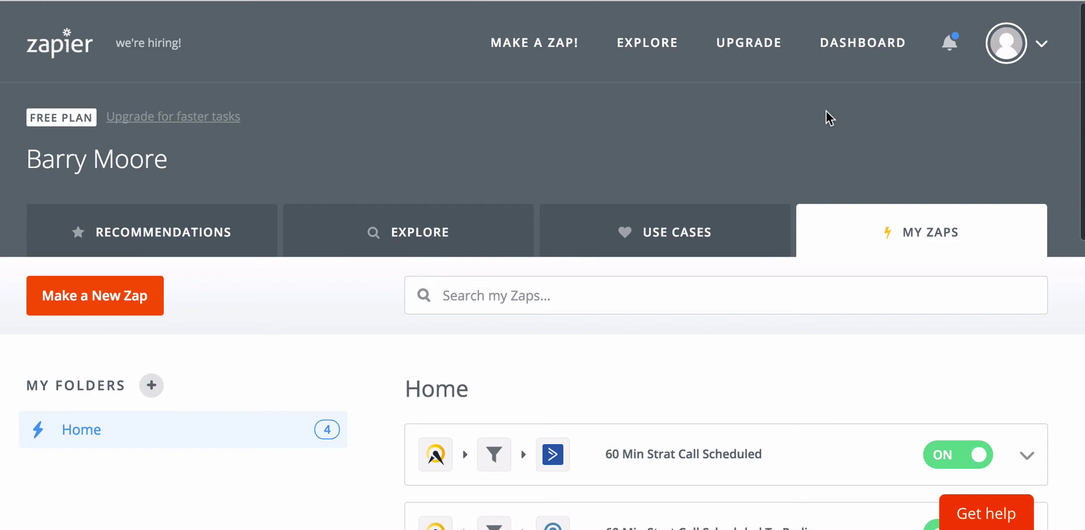
Go to Connected Accounts from the avatar menu and review the eleven linked app accounts
left_click(1043, 48)
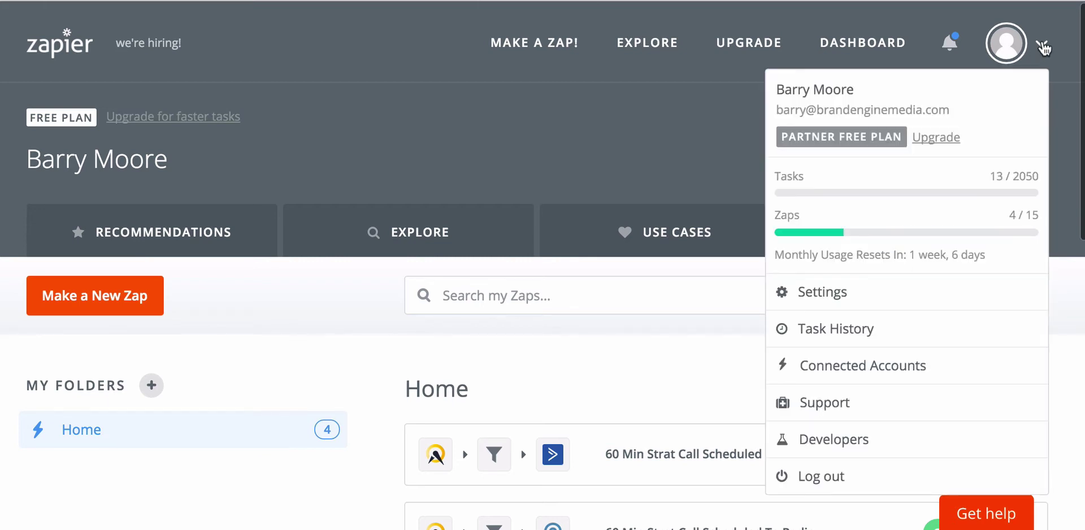
left_click(849, 368)
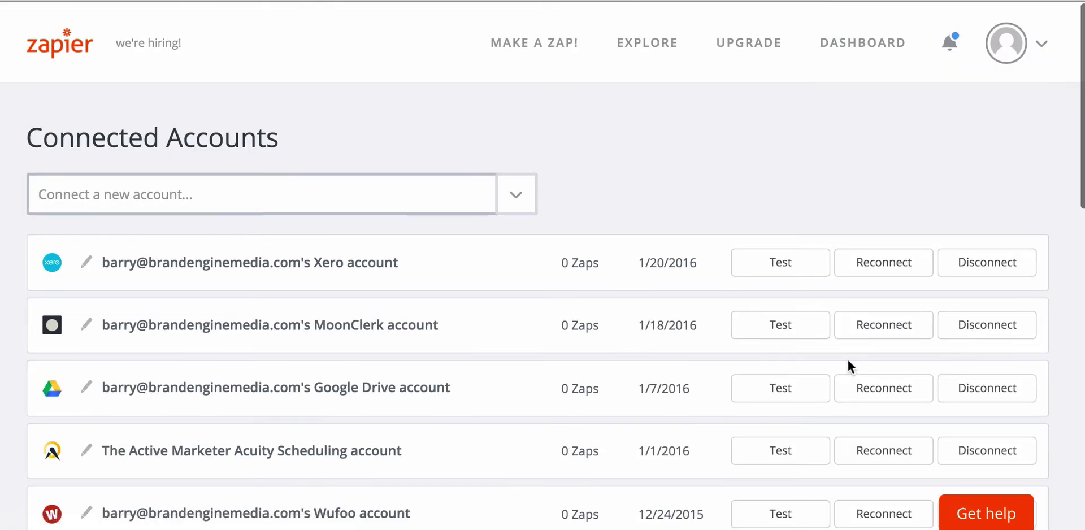
scroll(600, 303, "down", 10)
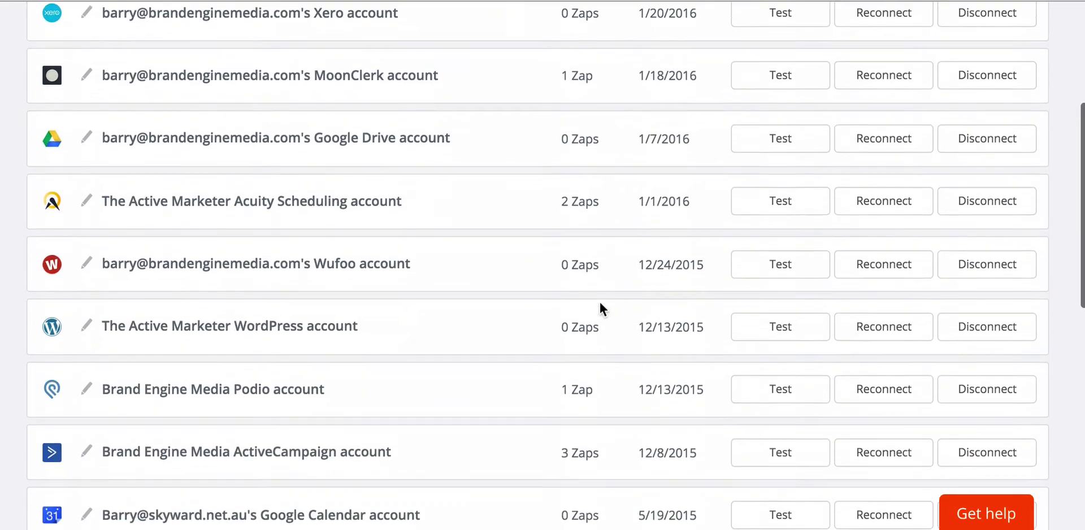
scroll(600, 304, "up", 2)
scroll(600, 303, "down", 1)
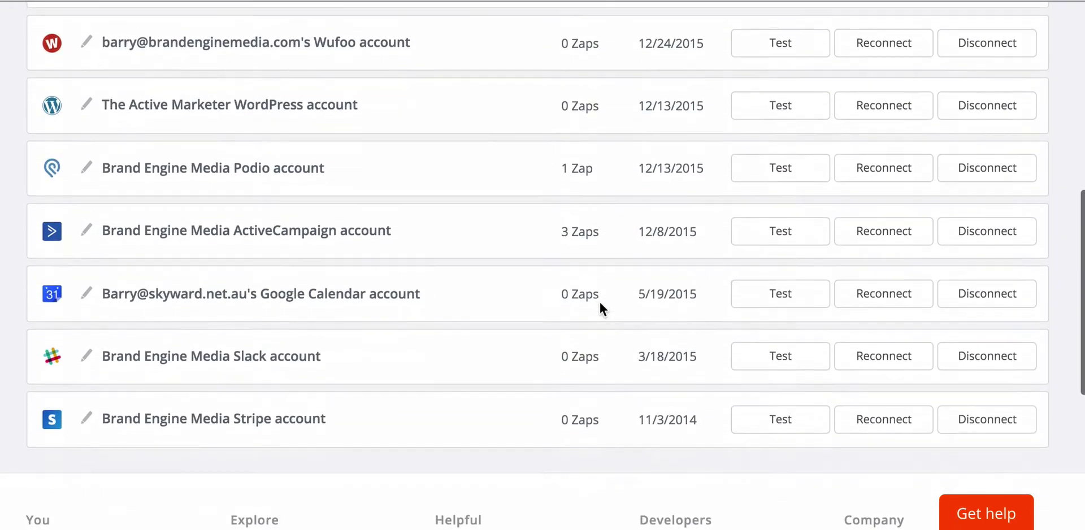
scroll(600, 303, "up", 1)
scroll(600, 308, "up", 8)
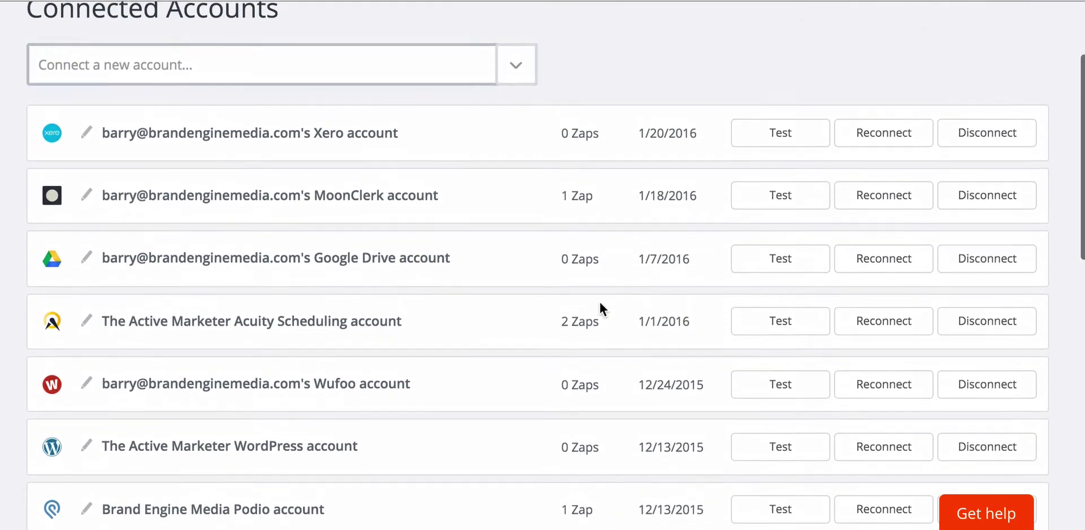
scroll(599, 300, "up", 1)
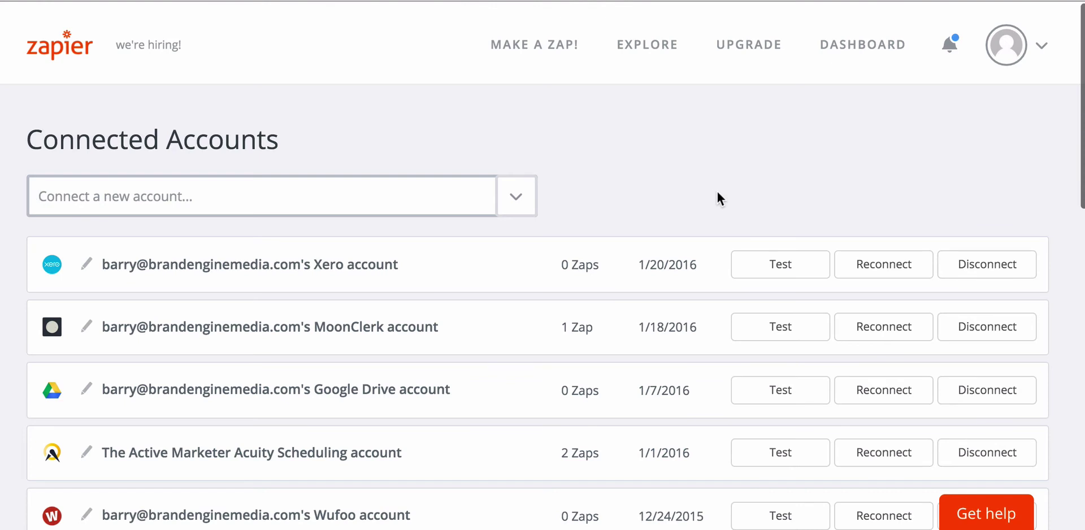
Search 'acti' in the 'Connect a new account' list and choose ActiveCampaign
left_click(525, 209)
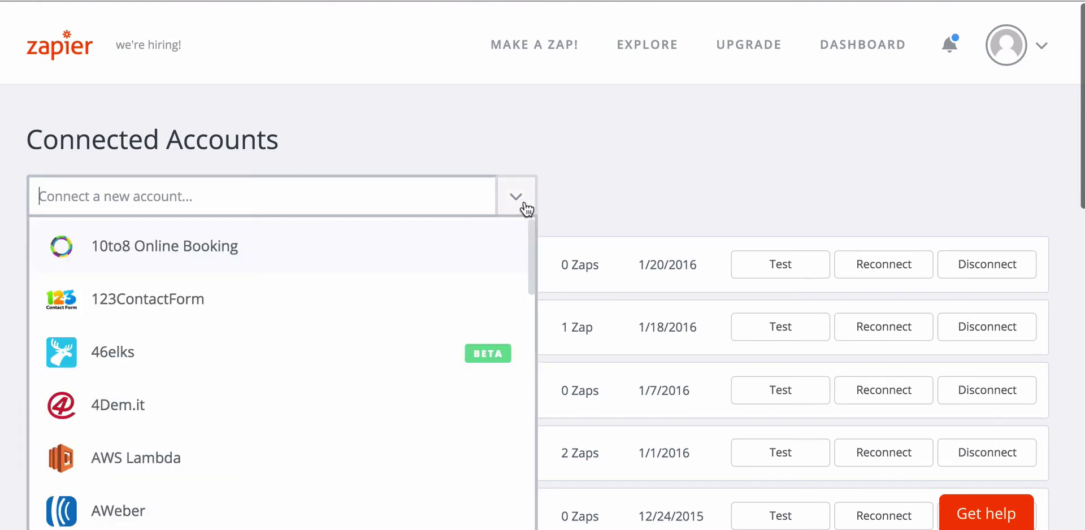
type("ac")
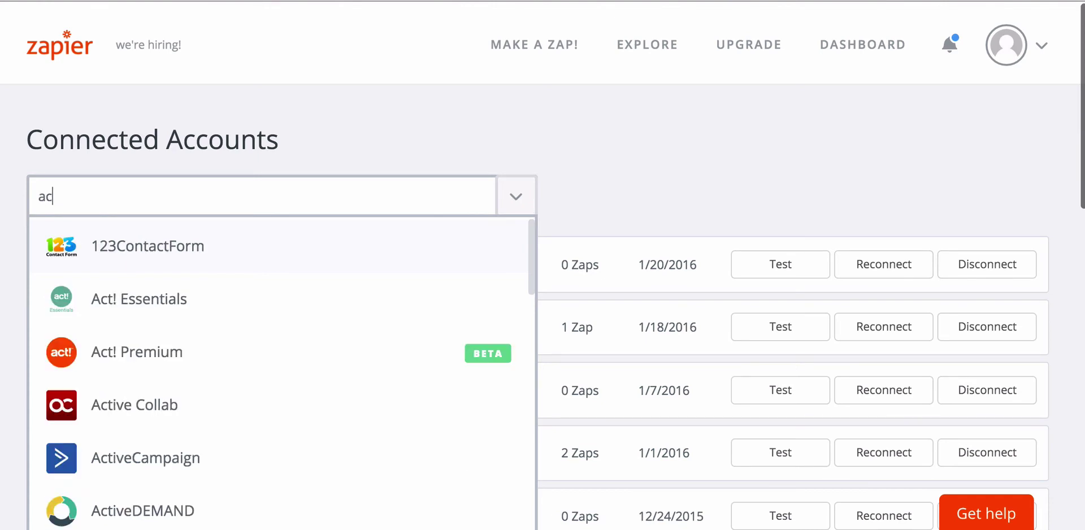
type("ti")
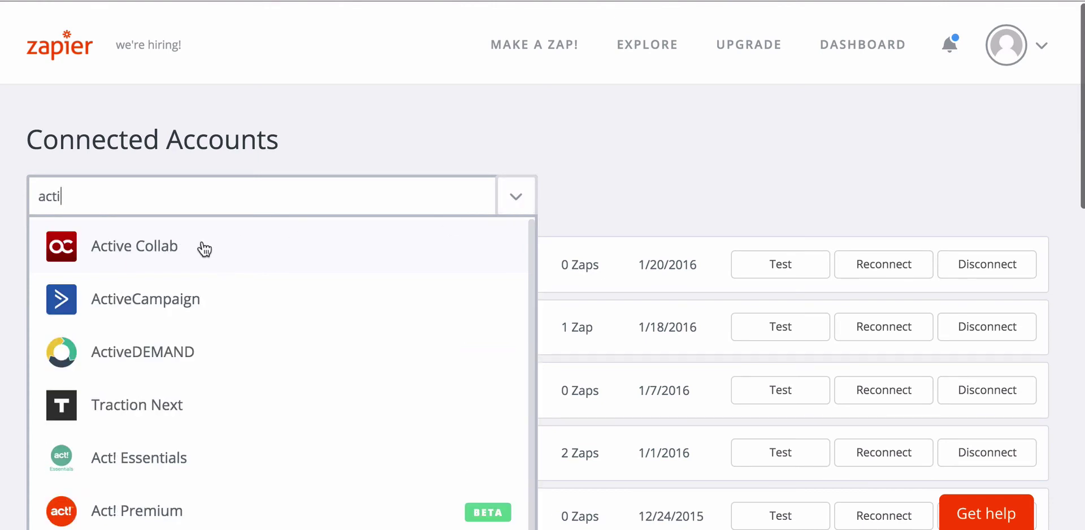
left_click(156, 300)
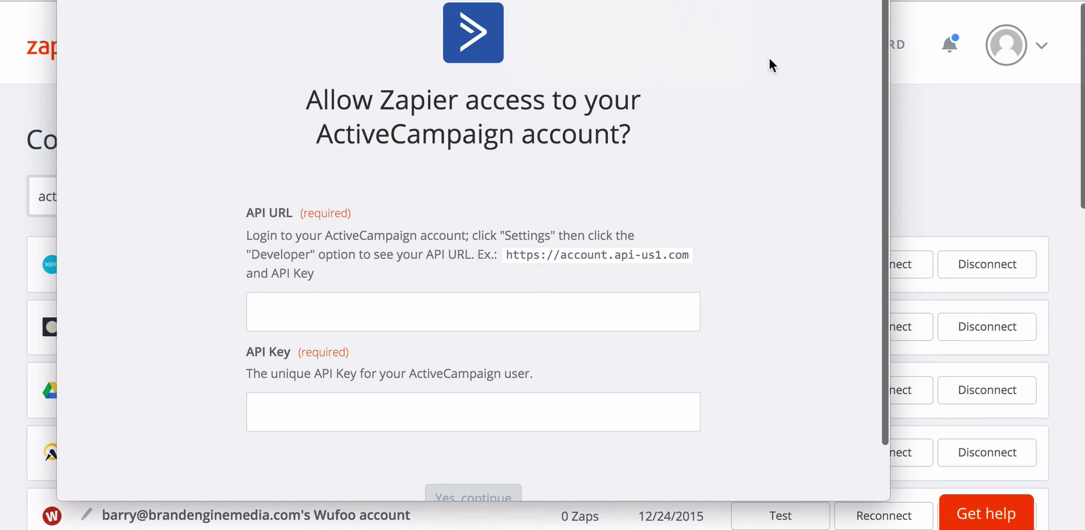
In ActiveCampaign, go to My Settings and show the Developer page with the API URL and Key
left_click(981, 162)
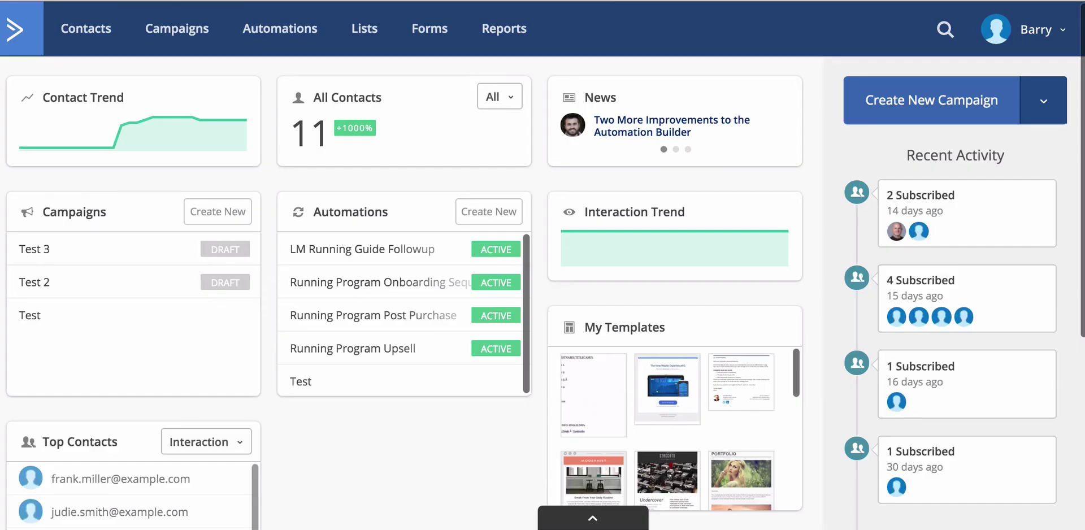
left_click(1063, 31)
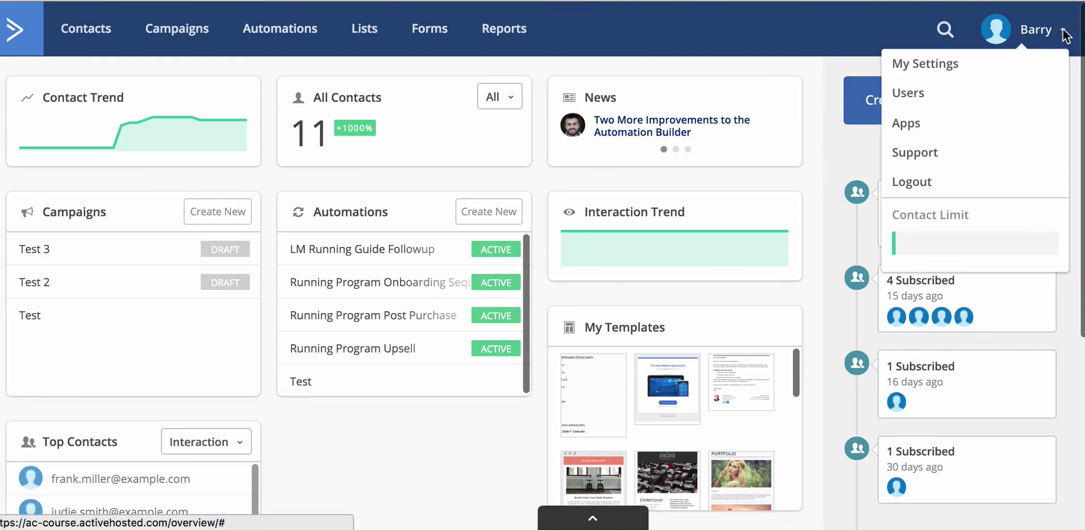
left_click(961, 67)
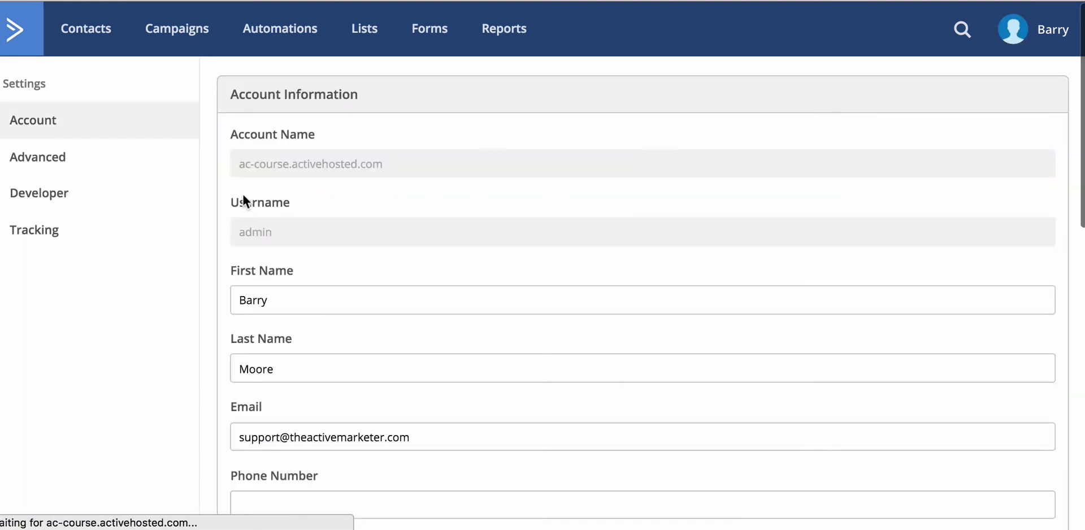
left_click(26, 195)
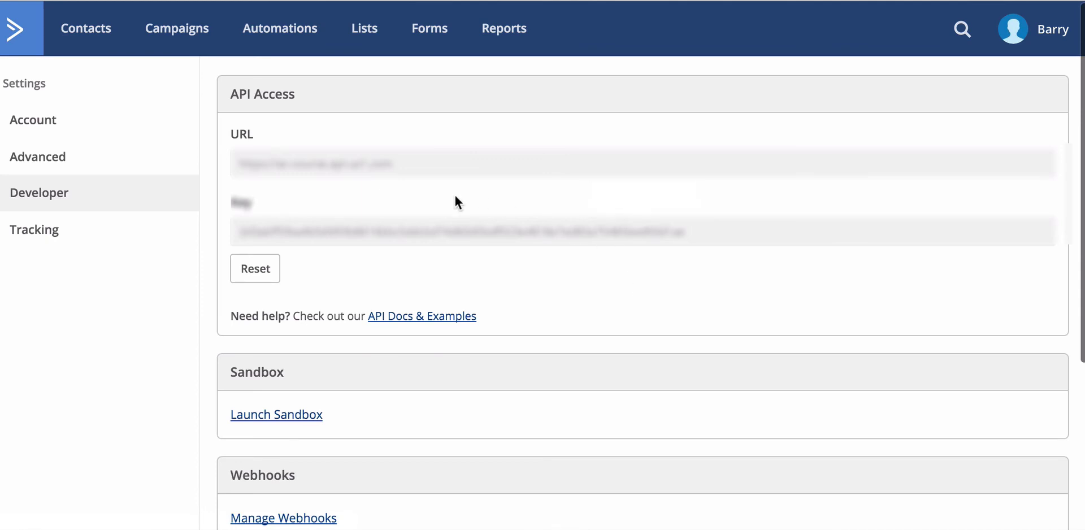
Copy ActiveCampaign's API Access URL into Zapier's API URL field
left_click(352, 165)
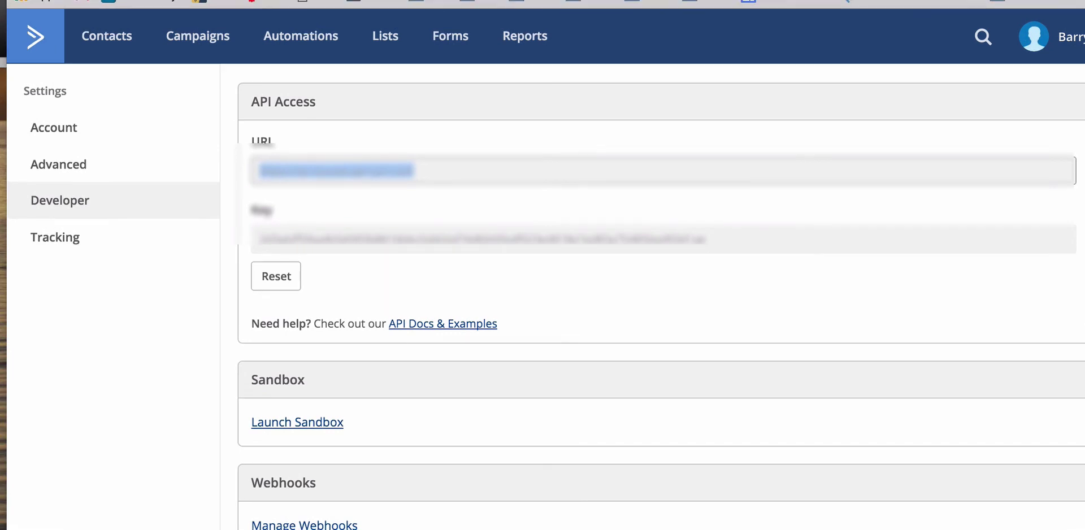
key("super+Tab")
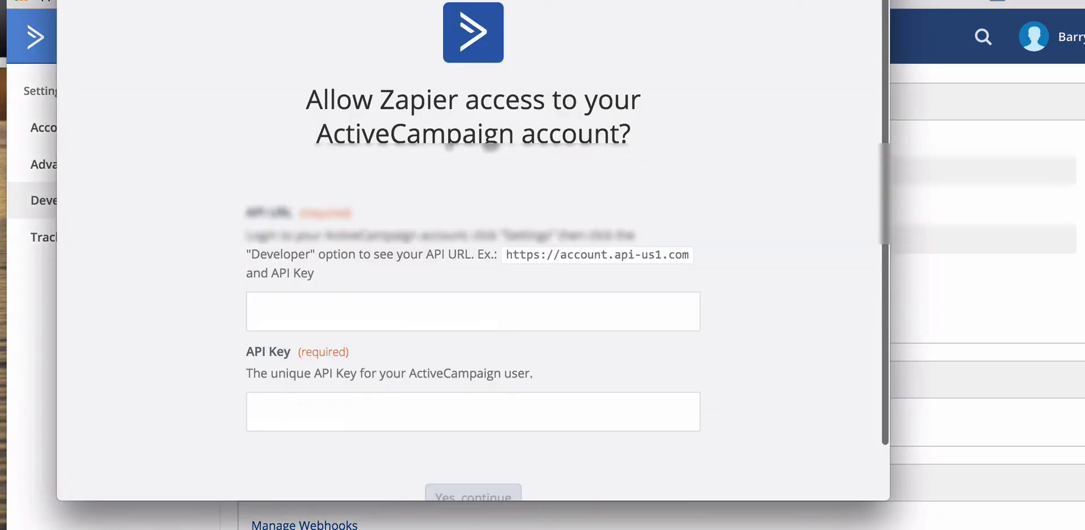
left_click(305, 310)
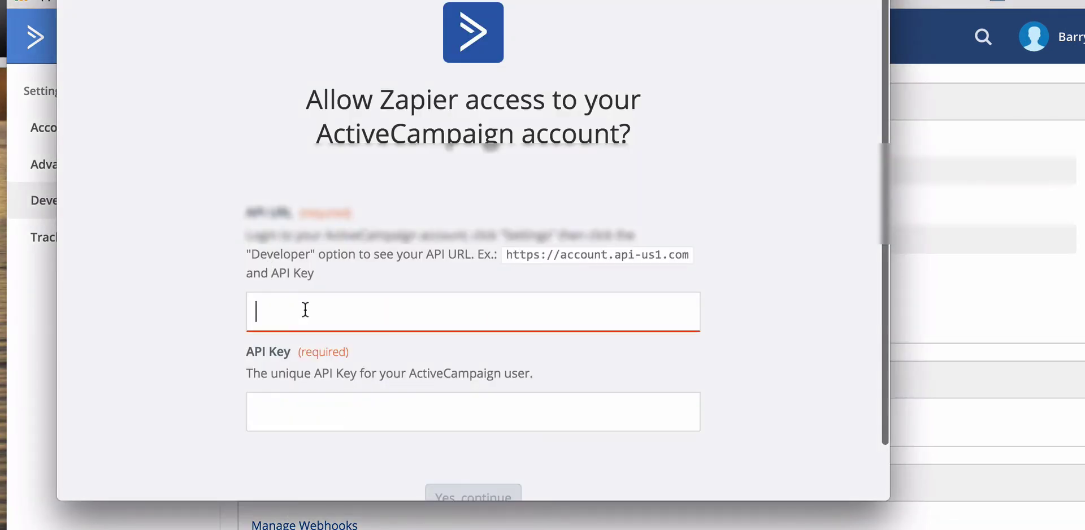
type("https://ac-course.api-us1.com")
Copy the API Key into Zapier's API Key field and submit the connection
left_click(982, 86)
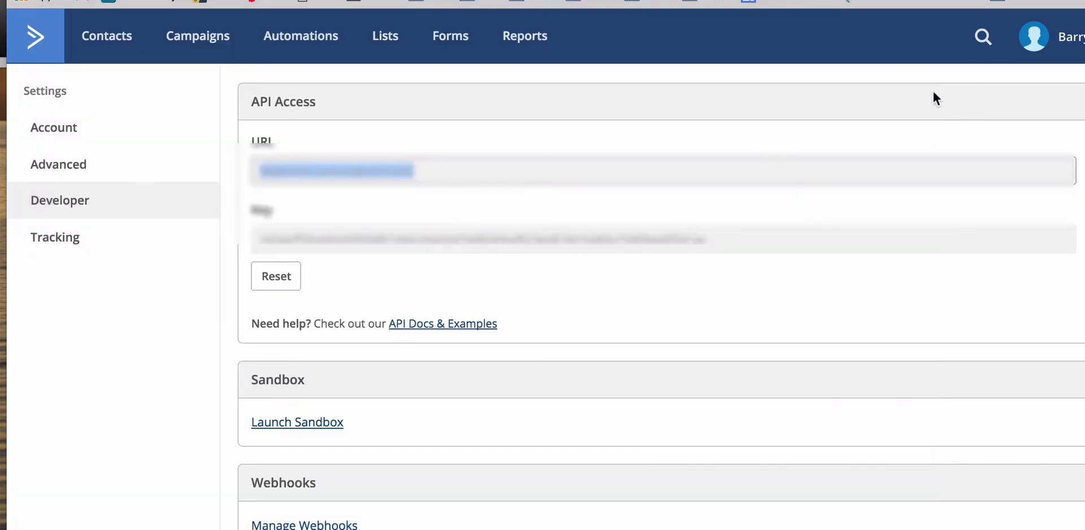
left_click(538, 242)
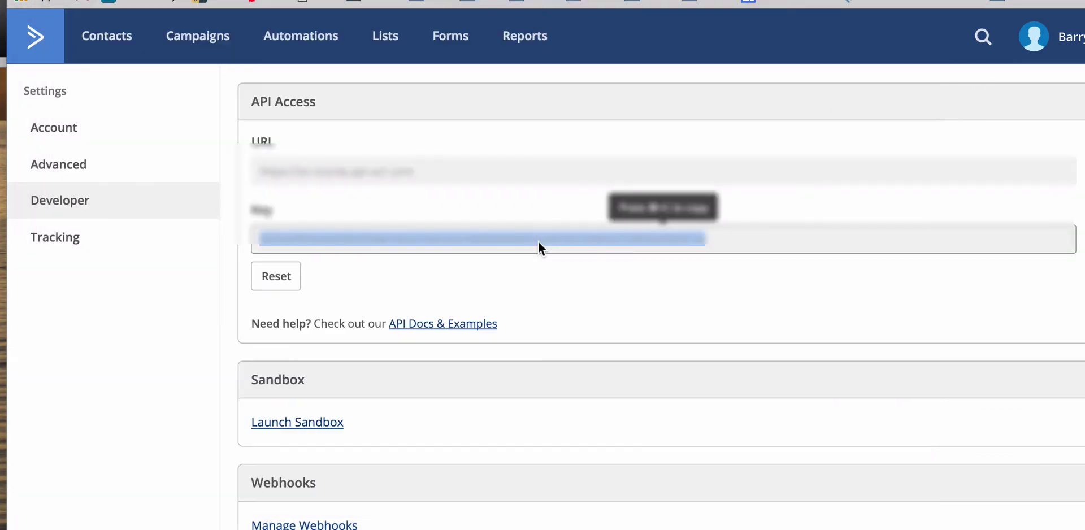
key("super+c")
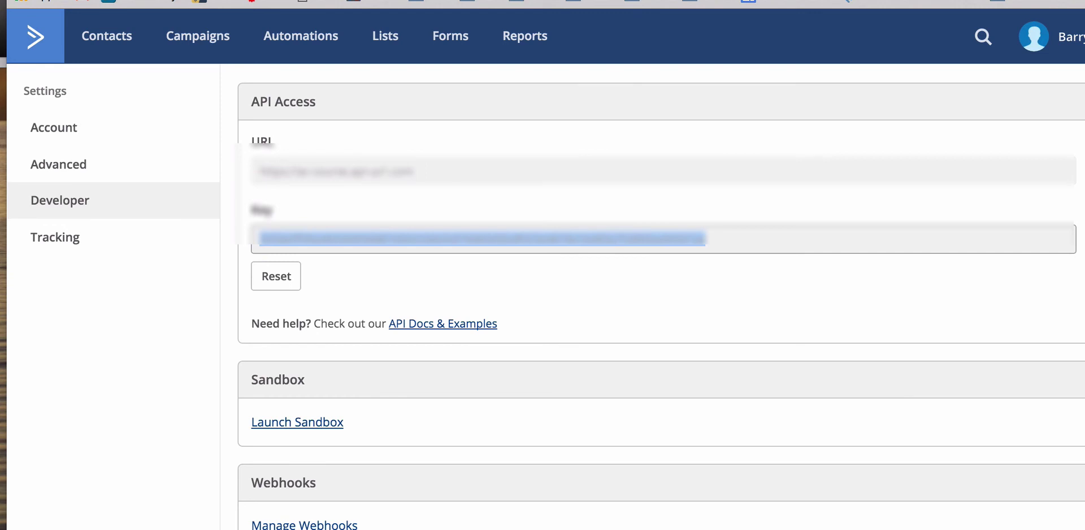
key("super+grave")
left_click(352, 409)
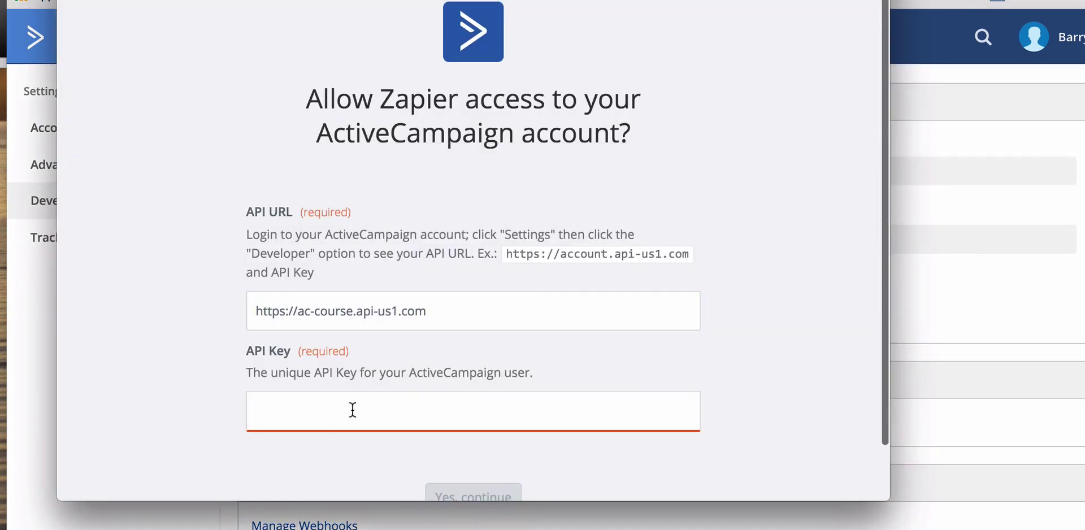
key("super+v")
scroll(729, 337, "down", 2)
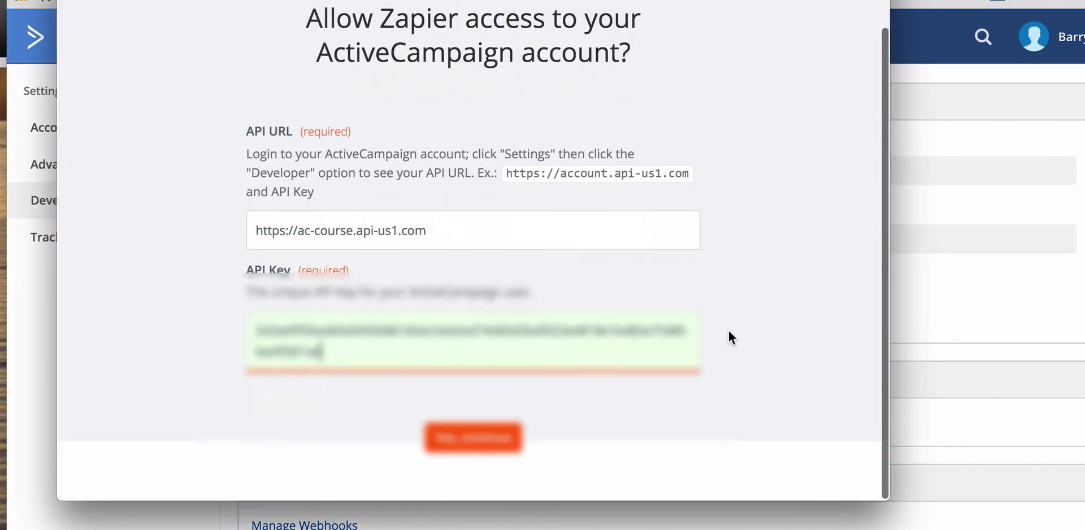
left_click(467, 450)
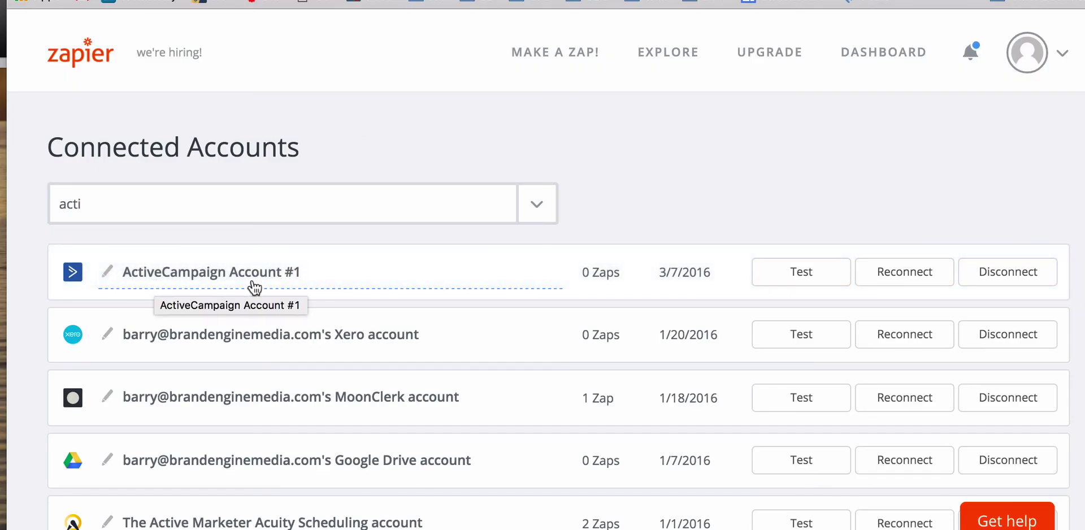
Test the ActiveCampaign Account #1 connection until it reports Success!
left_click(779, 277)
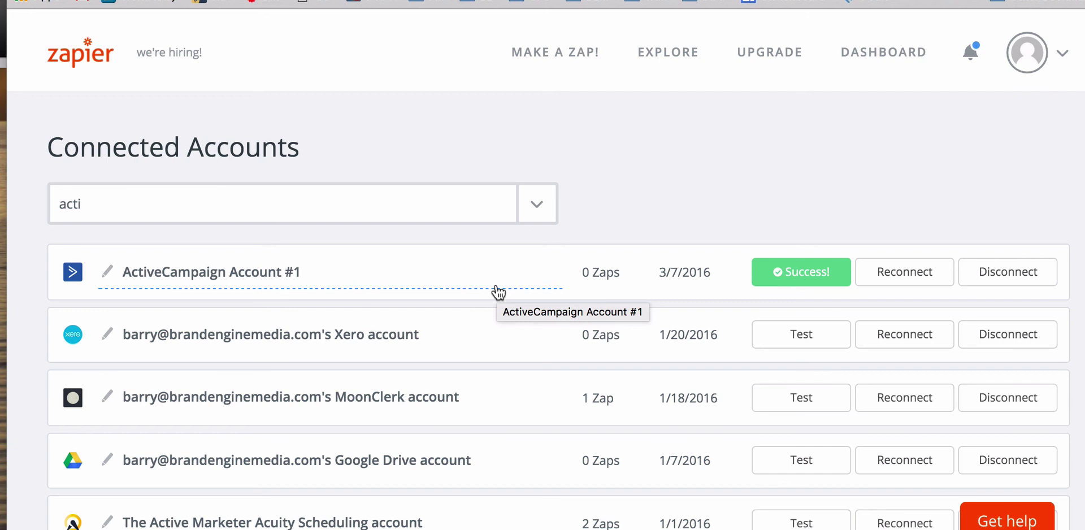
Rename ActiveCampaign Account #1 to 'AC QuickStart Course'
left_click(264, 273)
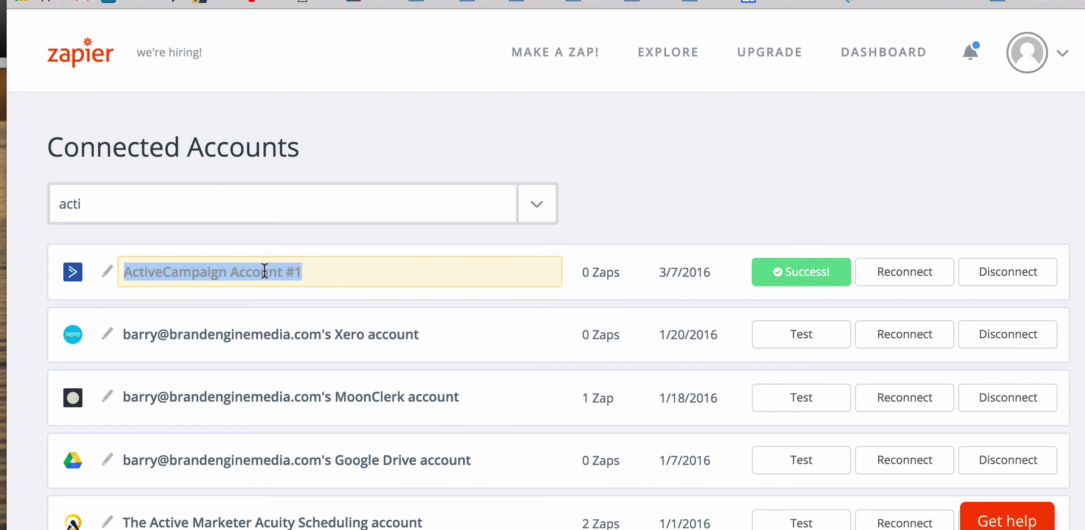
type("AC QuckiStart Course")
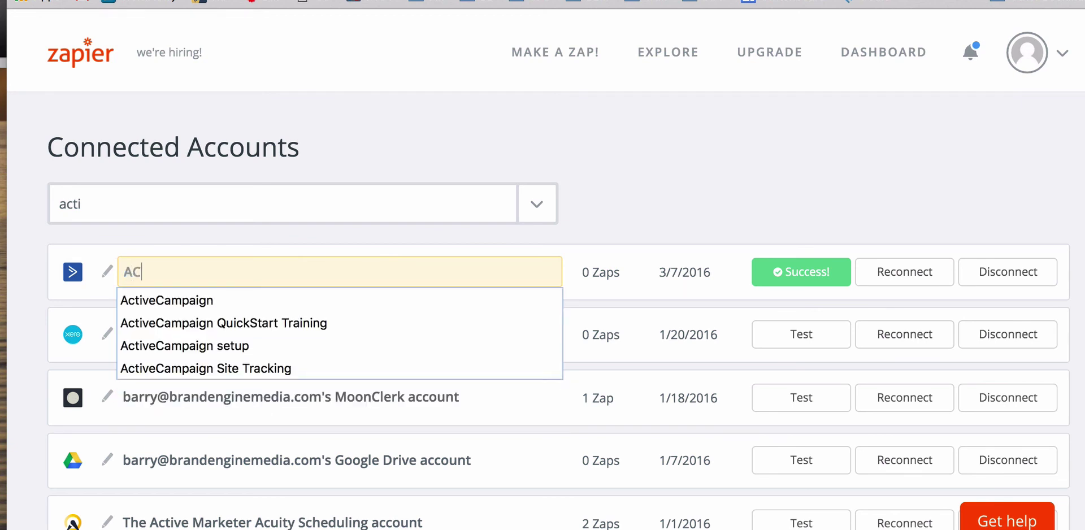
left_click(313, 270)
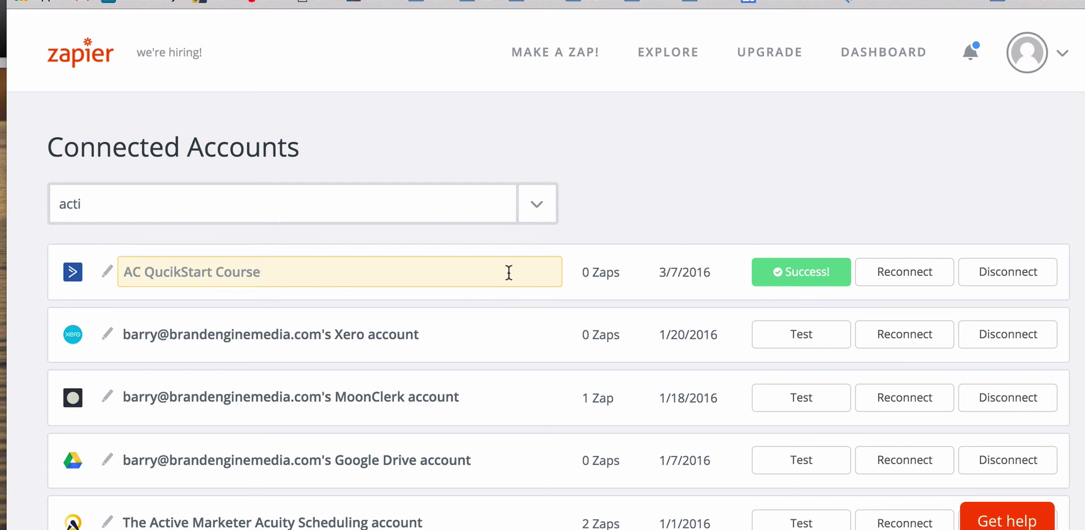
key("Return")
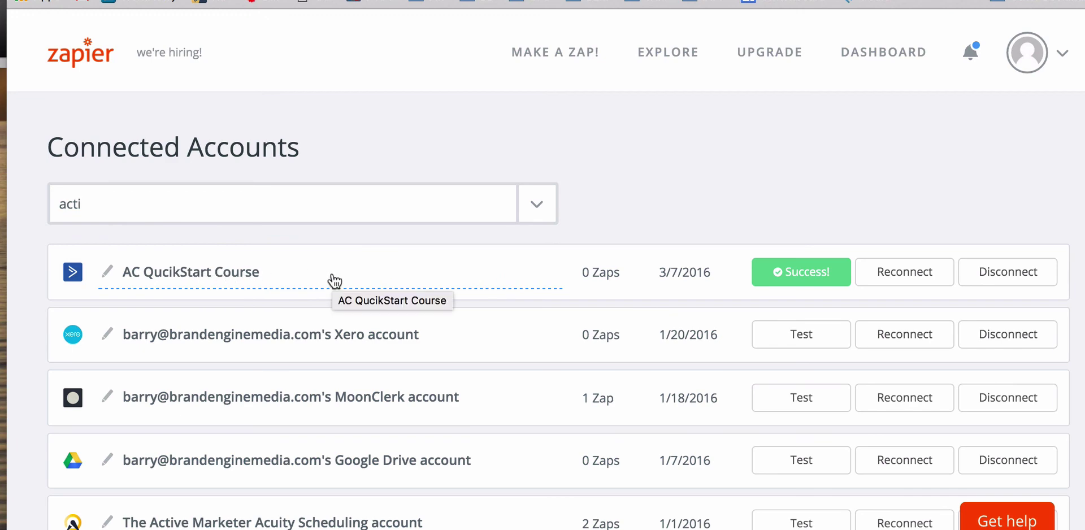
scroll(334, 281, "down", 7)
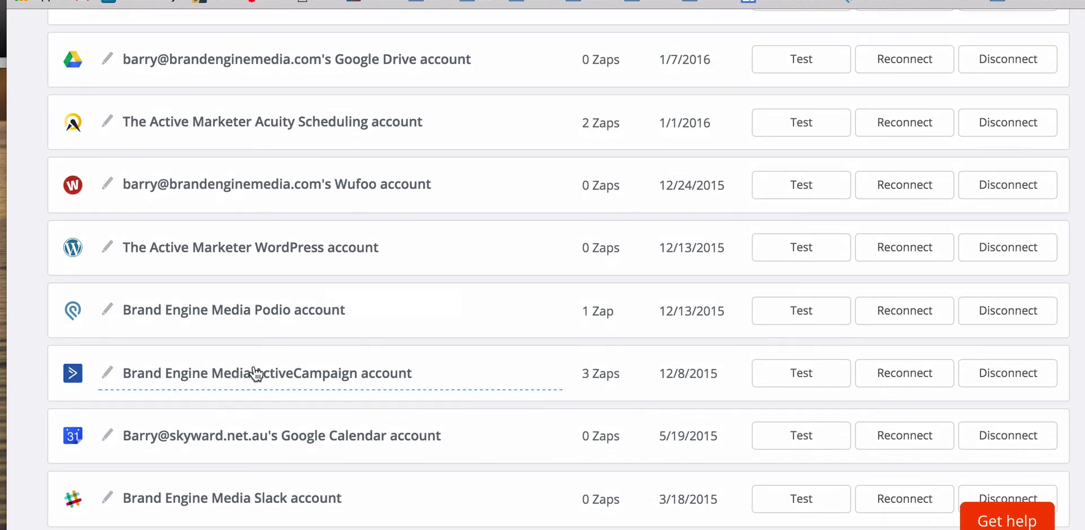
scroll(252, 350, "up", 7)
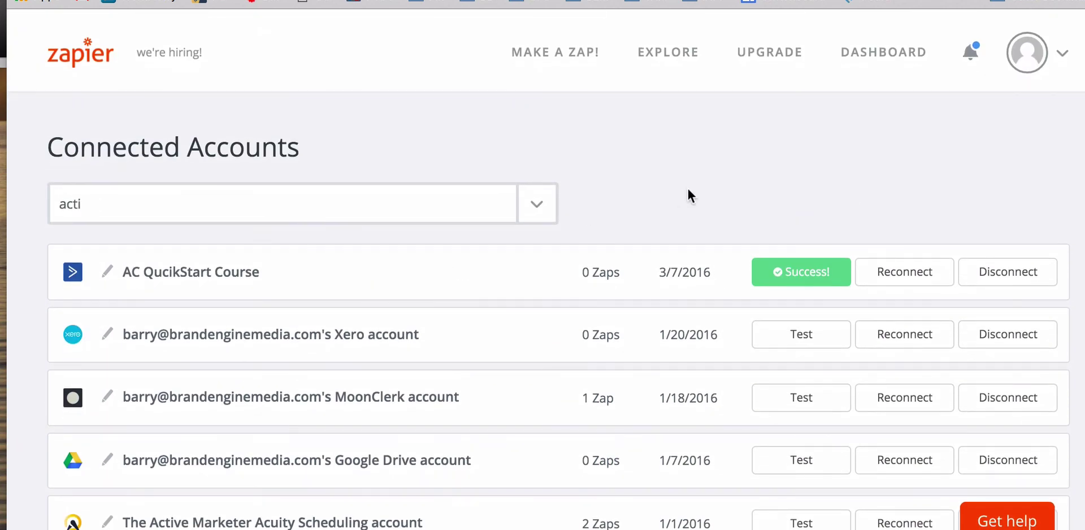